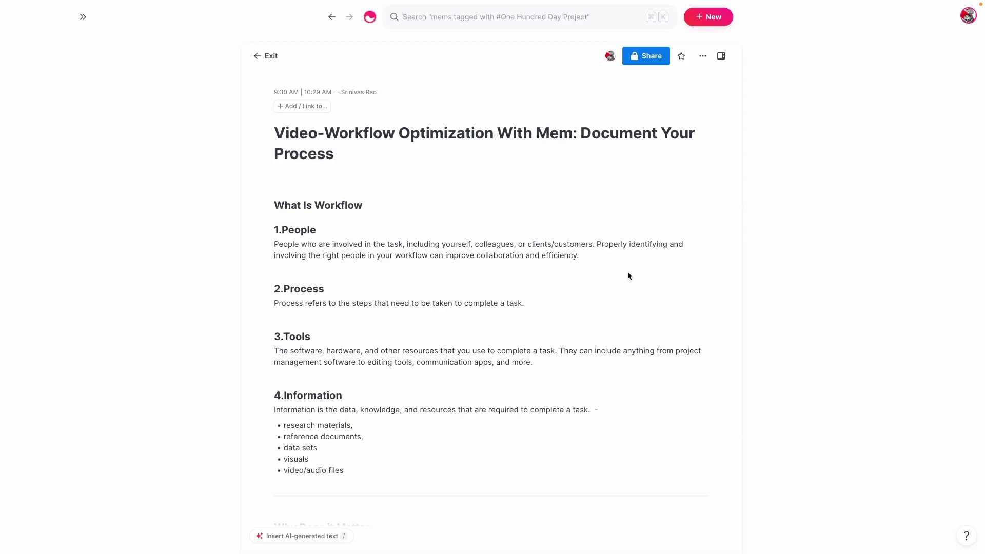
pyautogui.scroll(-3, 626, 272)
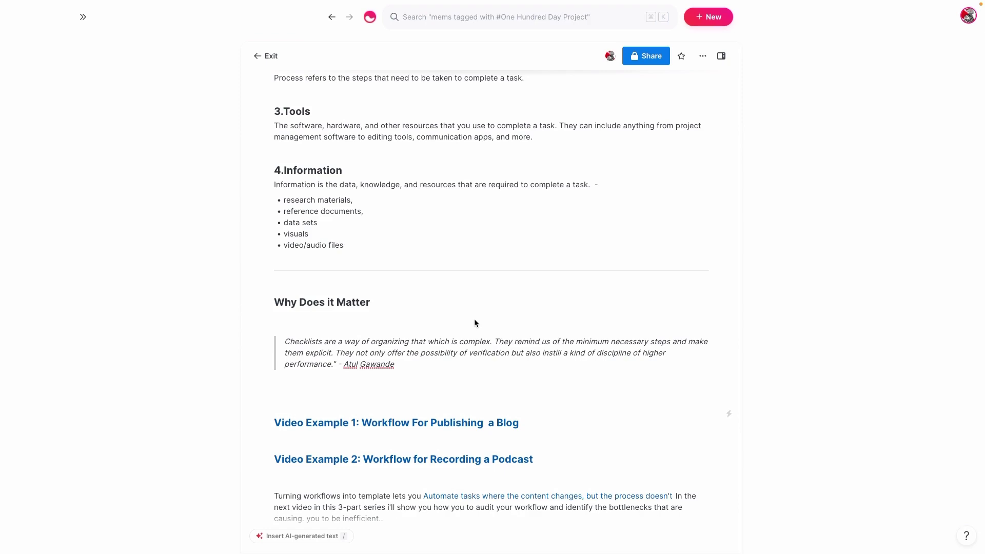
# - Show the Video Example 1 blog workflow mem alone with its title formatted as H1
pyautogui.click(344, 423)
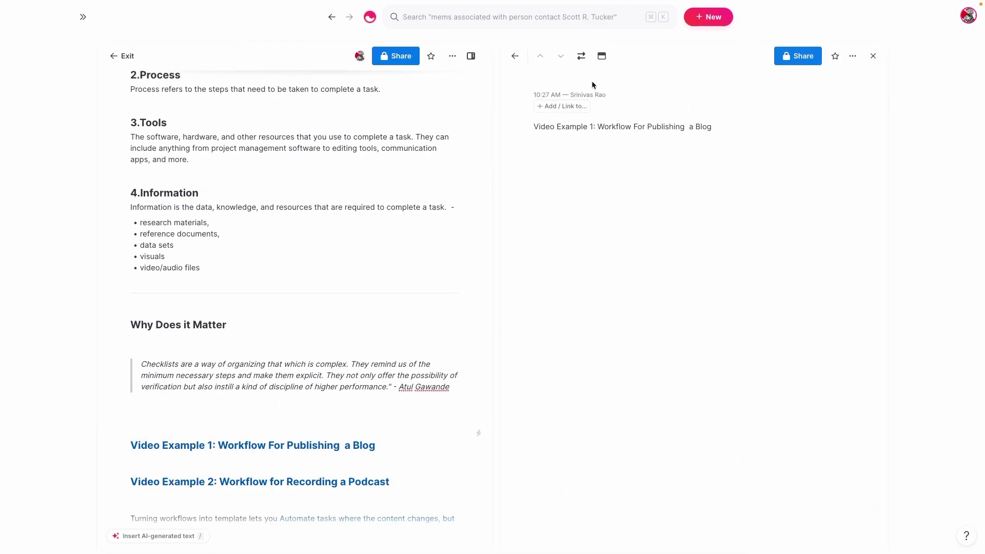
pyautogui.click(580, 56)
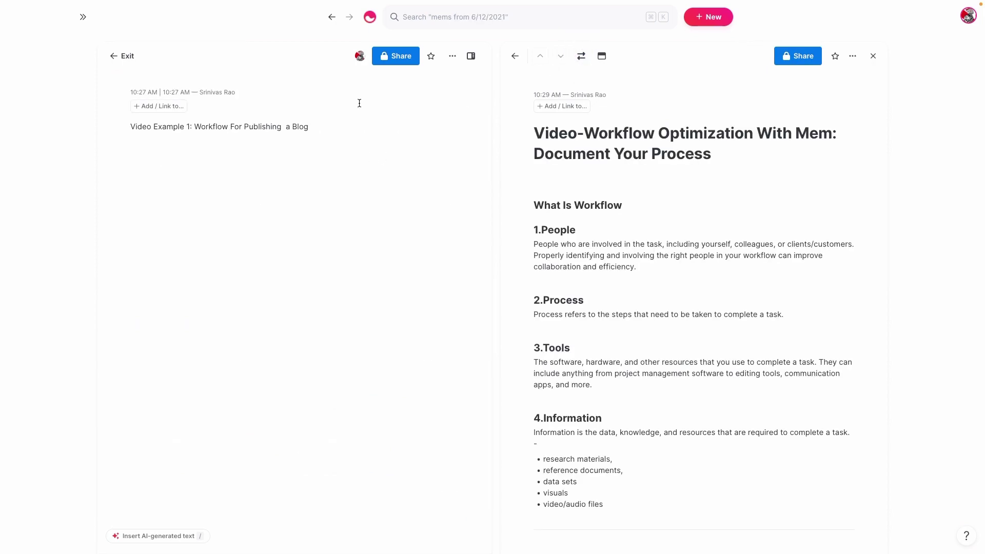
pyautogui.moveTo(323, 127); pyautogui.dragTo(120, 124)
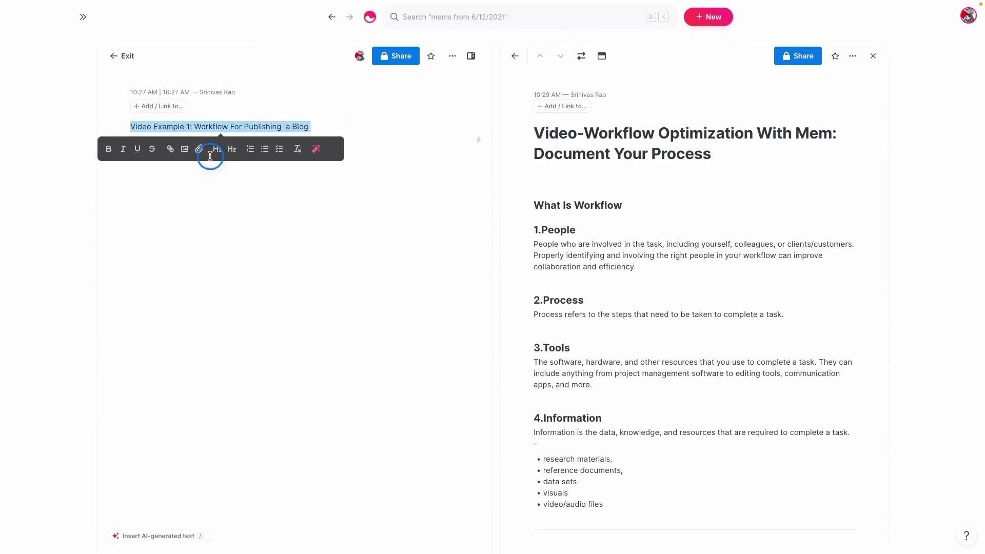
pyautogui.click(217, 149)
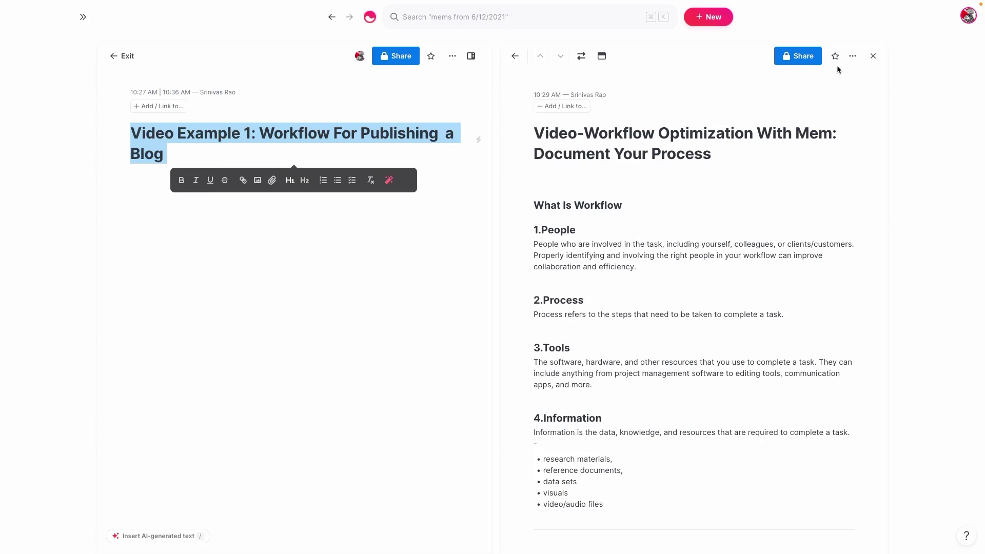
pyautogui.click(874, 56)
pyautogui.click(413, 152)
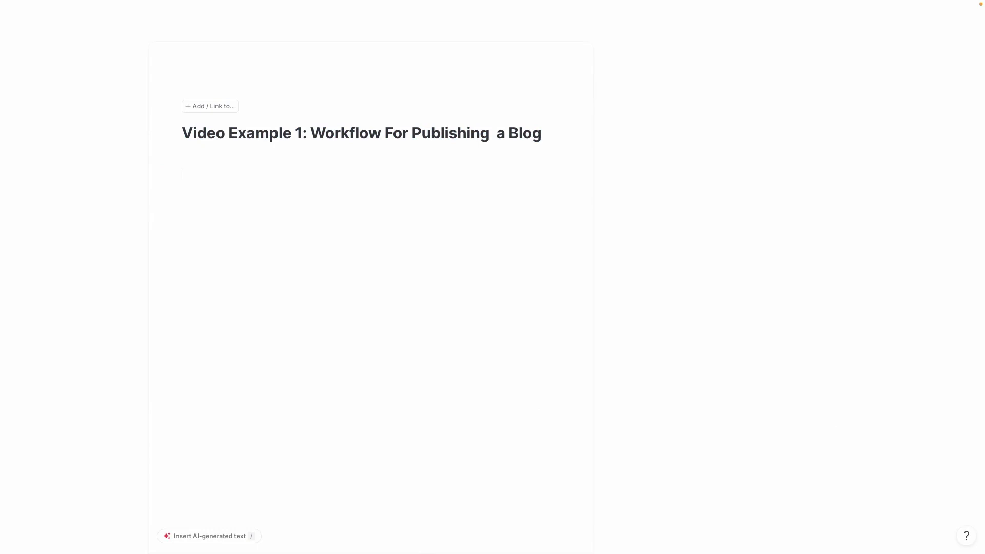
pyautogui.write('1')
pyautogui.write('. Write dow')
pyautogui.write('n the idea for')
pyautogui.write(' the blog post')
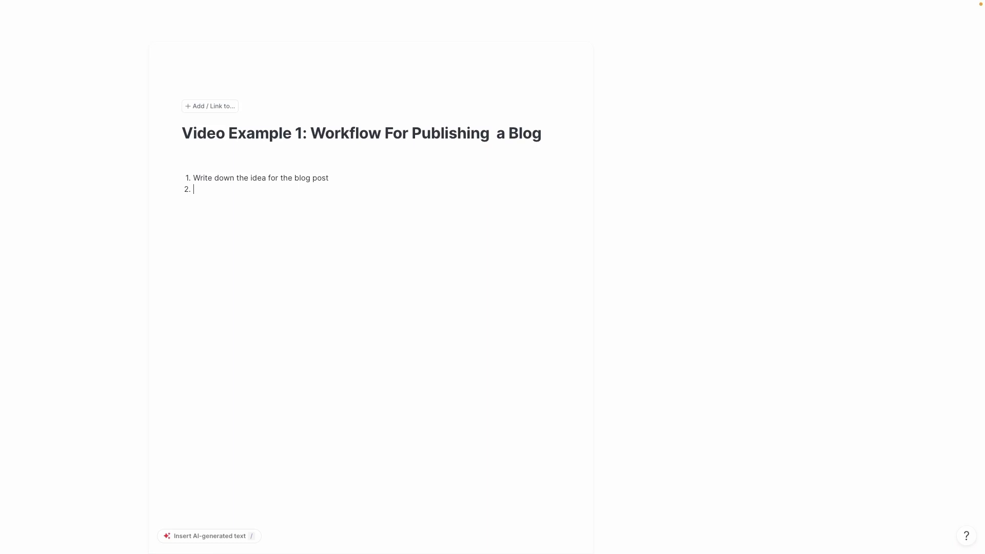
pyautogui.write(' 2. Write an')
# - Enter the blog publishing steps one per line, fixing typos in steps two, five and seven
pyautogui.press('BackSpace')
pyautogui.press('BackSpace')
pyautogui.write('br')
pyautogui.write('ief outline for the bl')
pyautogui.write('og post')
pyautogui.press('Return')
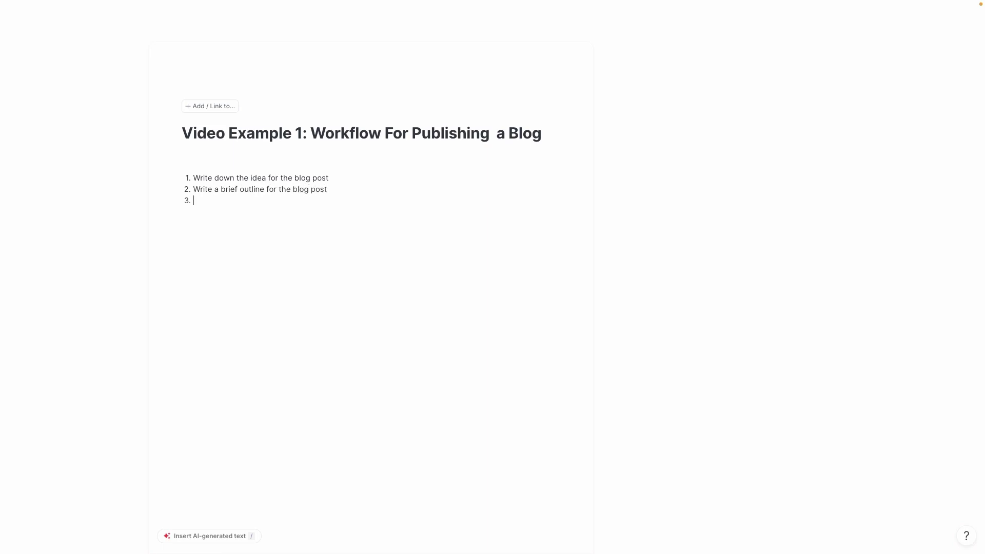
pyautogui.write('Write the arti')
pyautogui.write('cle 4. ')
pyautogui.write('E')
pyautogui.write('dit and revise')
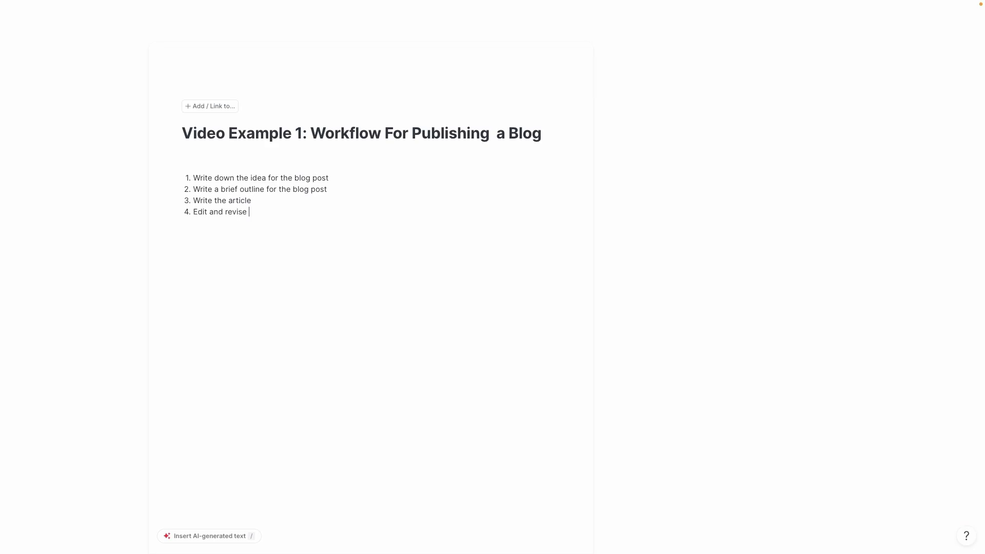
pyautogui.press('Return')
pyautogui.write('Sen')
pyautogui.press('BackSpace')
pyautogui.write('nd to V')
pyautogui.write('A to setup on wor')
pyautogui.write('dpress')
pyautogui.press('Return')
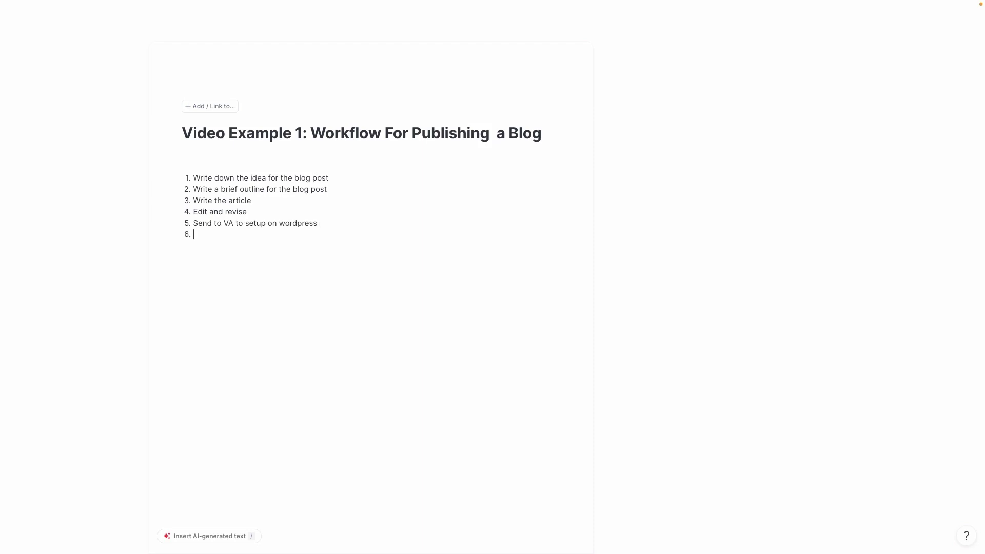
pyautogui.write('PublishBlog')
pyautogui.write(' Post')
pyautogui.press('Return')
pyautogui.write('Ed')
pyautogui.write('i')
pyautogui.press('BackSpace')
pyautogui.press('BackSpace')
pyautogui.press('BackSpace')
pyautogui.write('Send')
pyautogui.press('BackSpace')
pyautogui.press('BackSpace')
pyautogui.write('nd. newsle')
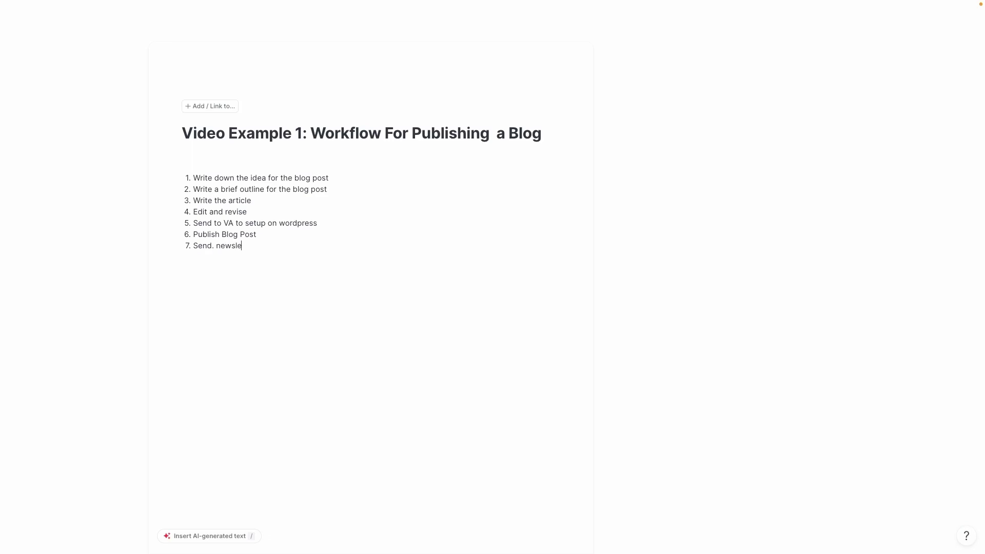
pyautogui.write('tter')
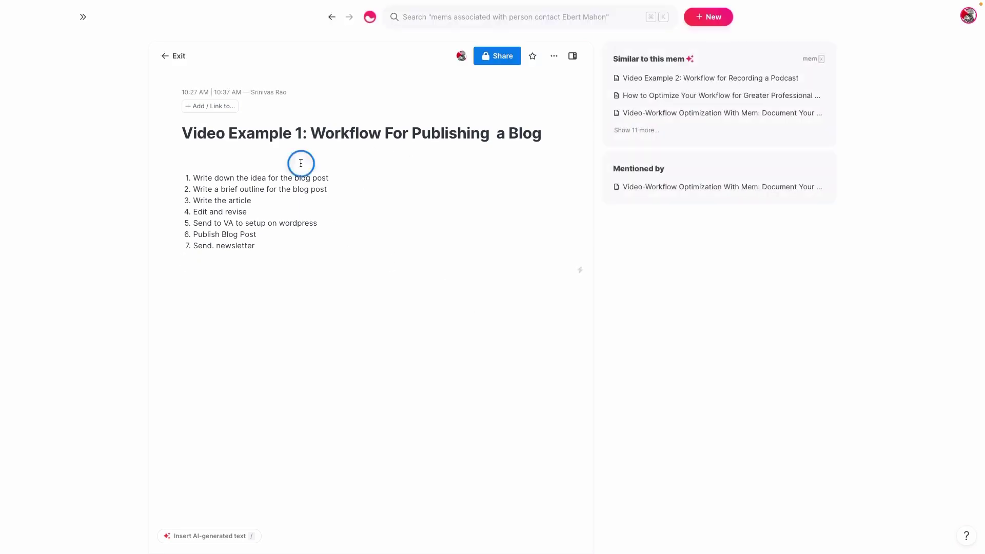
# - Convert the seven steps to checkboxes, clear the empty checkbox lines, and drop the 'Video Example 1: ' prefix
pyautogui.moveTo(301, 162); pyautogui.dragTo(301, 274)
pyautogui.click(301, 274)
pyautogui.moveTo(316, 154); pyautogui.dragTo(312, 249)
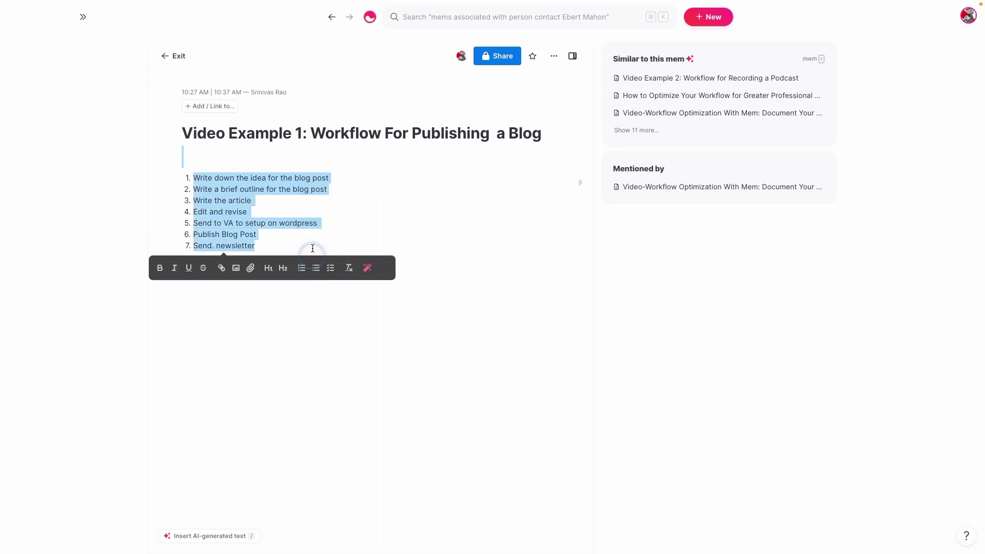
pyautogui.click(330, 269)
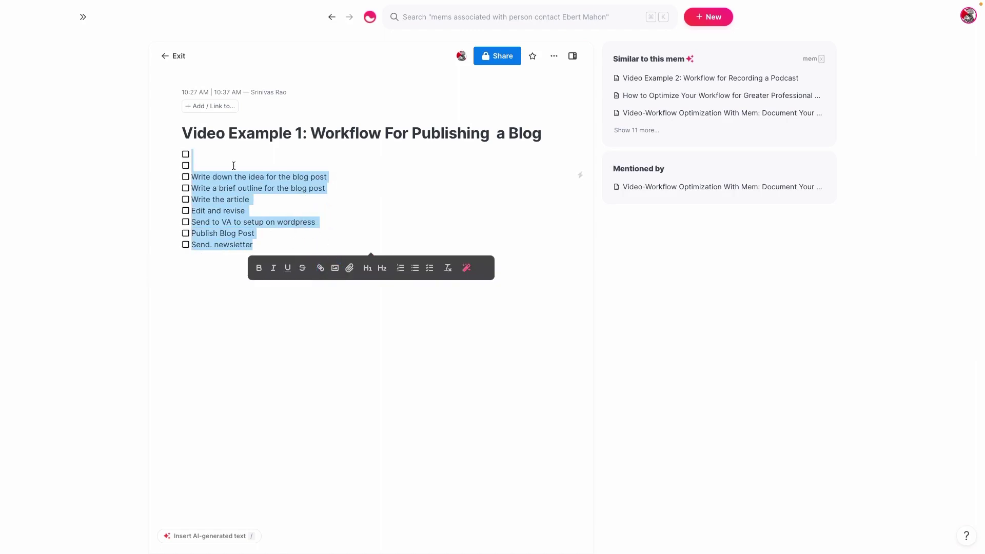
pyautogui.click(207, 155)
pyautogui.press('BackSpace')
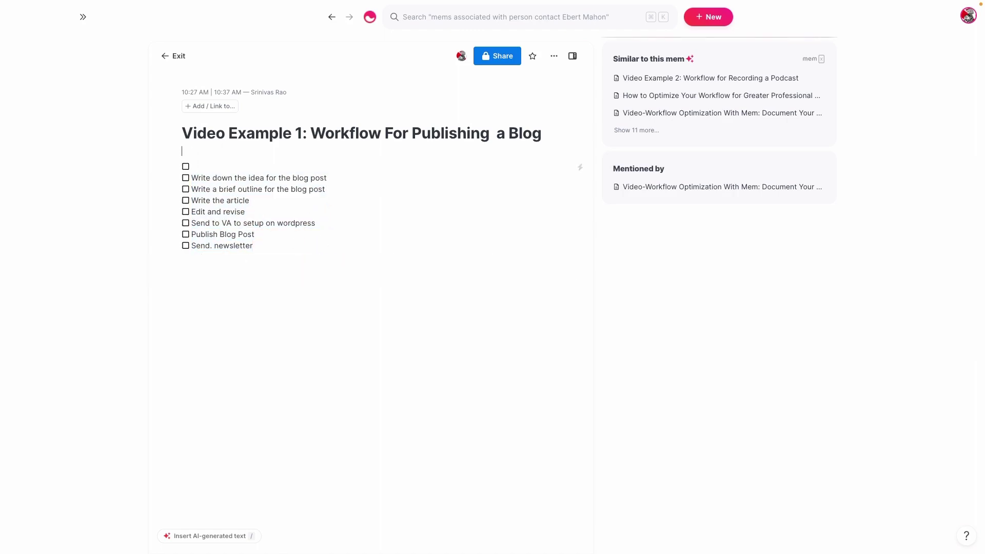
pyautogui.press('BackSpace')
pyautogui.moveTo(308, 134); pyautogui.dragTo(182, 133)
pyautogui.press('BackSpace')
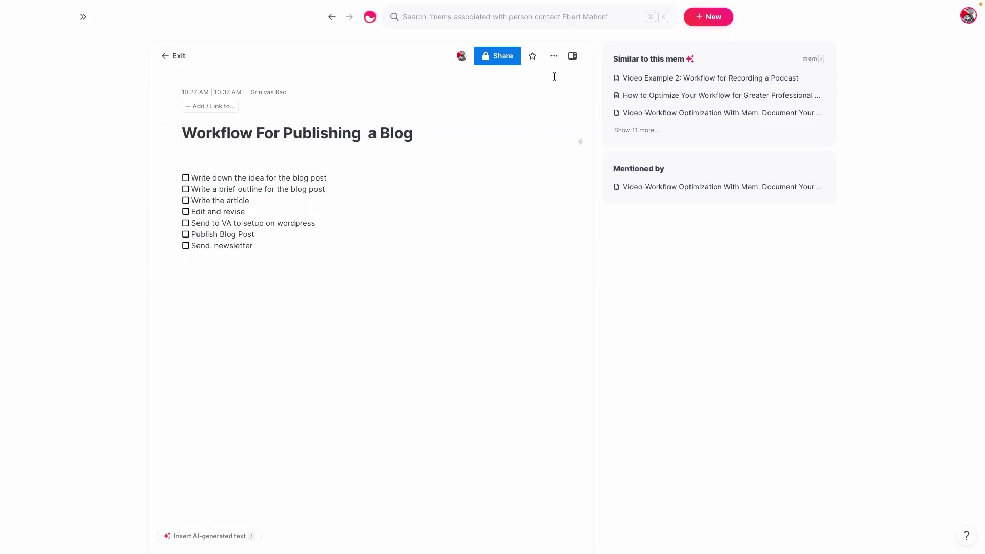
# - Save a heading-free 'Workflow For Publishing a Blog' template and move the original mem to Trash
pyautogui.click(553, 56)
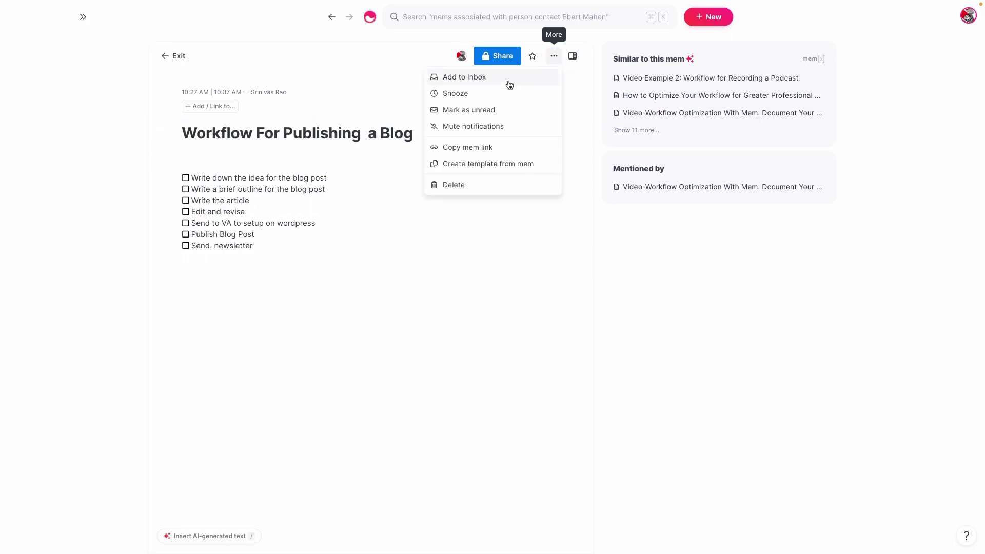
pyautogui.click(455, 164)
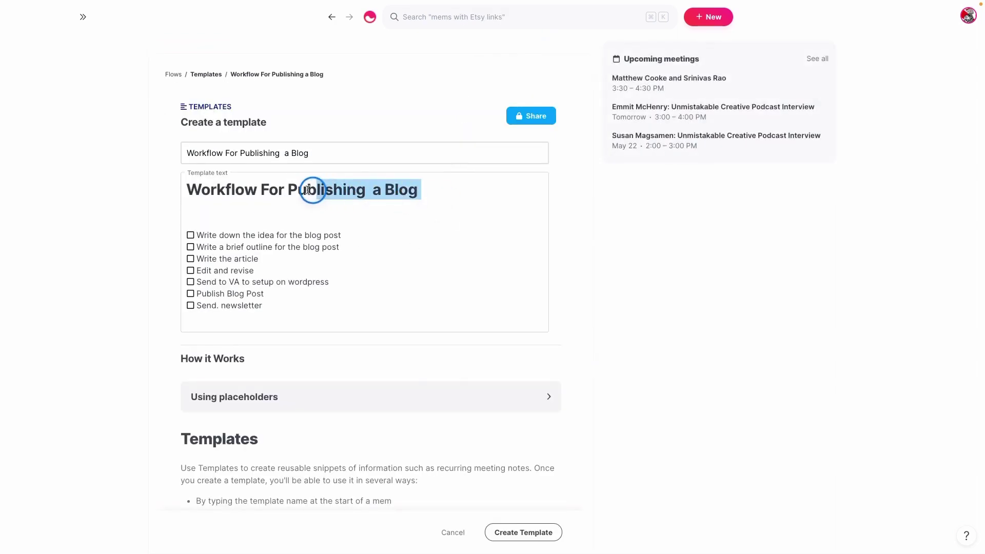
pyautogui.moveTo(431, 190); pyautogui.dragTo(147, 184)
pyautogui.press('BackSpace')
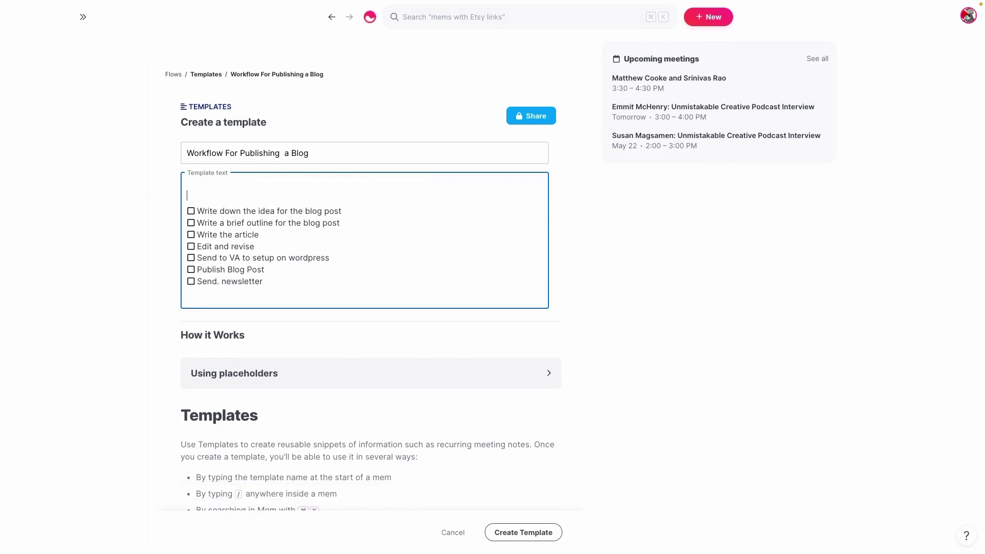
pyautogui.press('Delete')
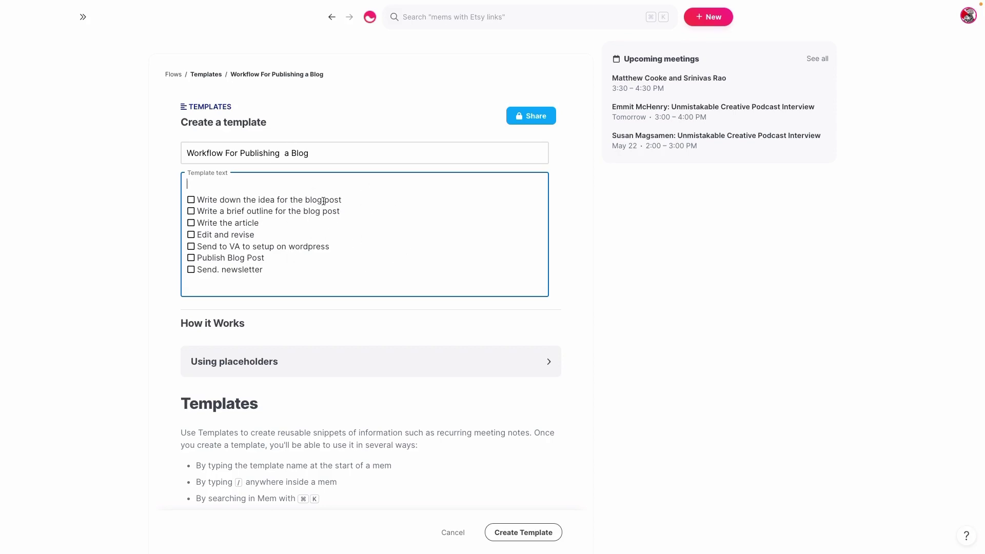
pyautogui.click(524, 532)
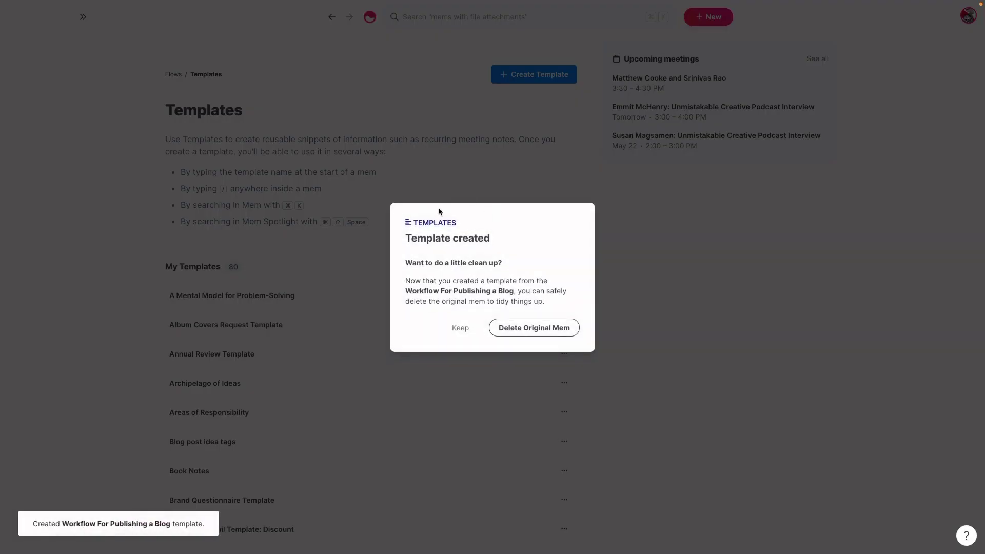
pyautogui.click(535, 327)
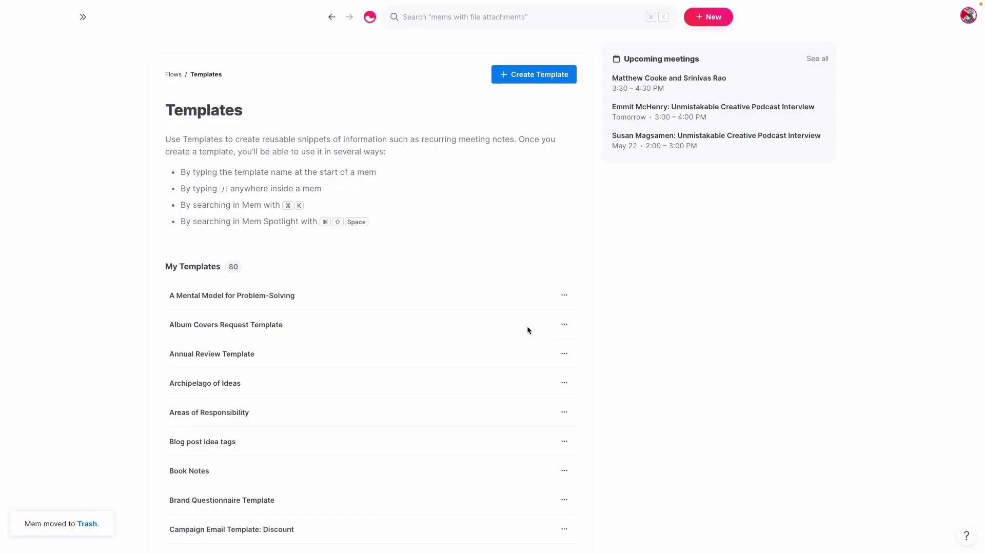
pyautogui.click(411, 17)
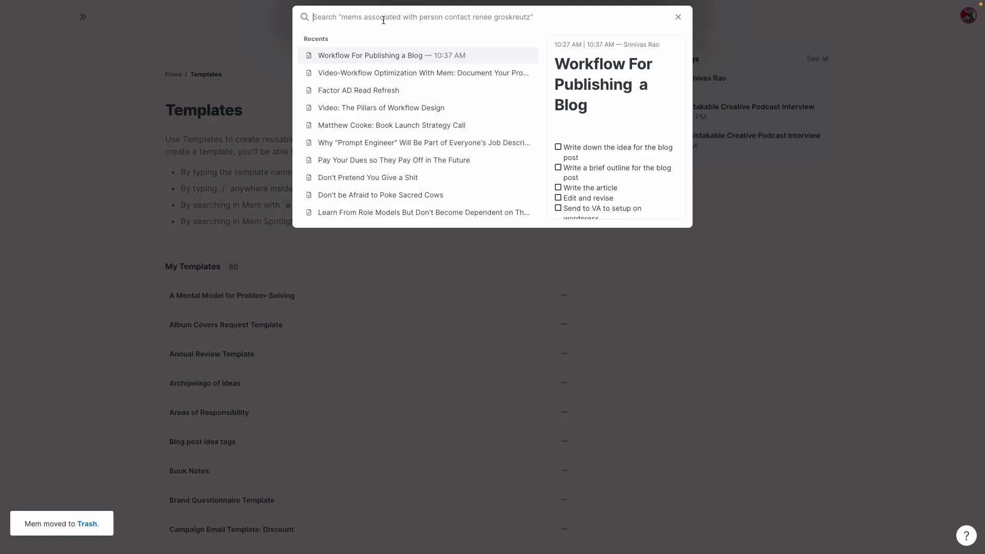
# - Open the Prompt Engineer mem and place the cursor on a new line below its numbered outline
pyautogui.click(347, 143)
pyautogui.scroll(-5, 377, 309)
pyautogui.scroll(-10, 373, 361)
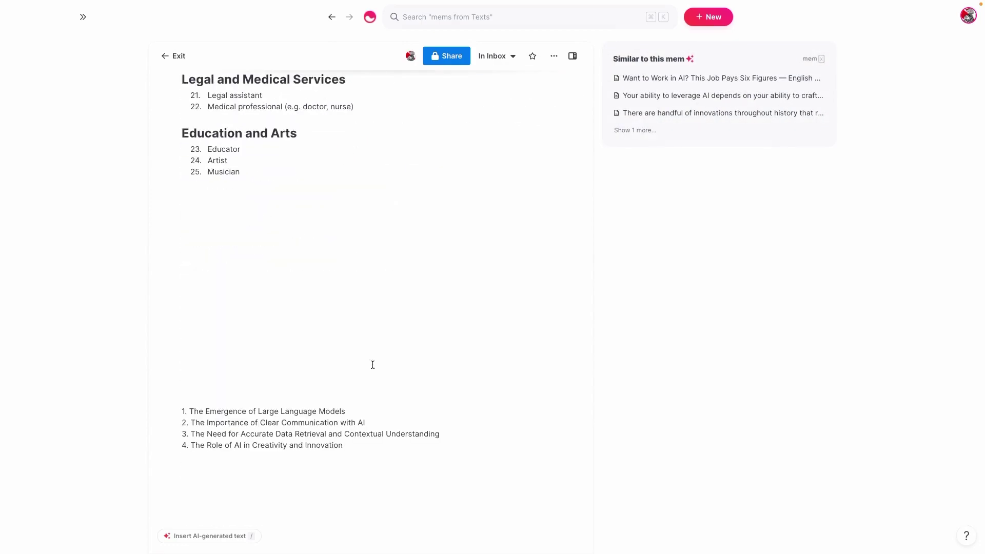
pyautogui.click(318, 374)
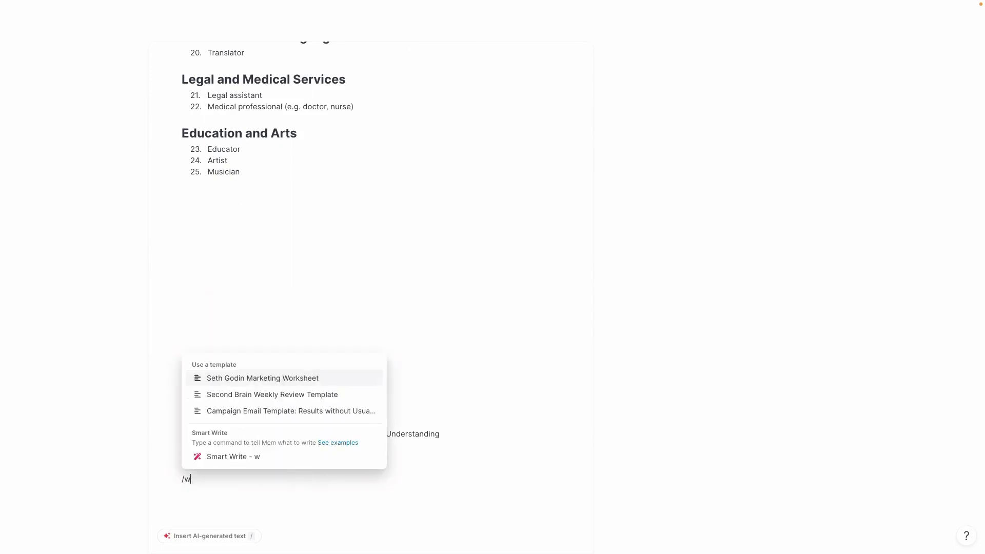
pyautogui.write('or')
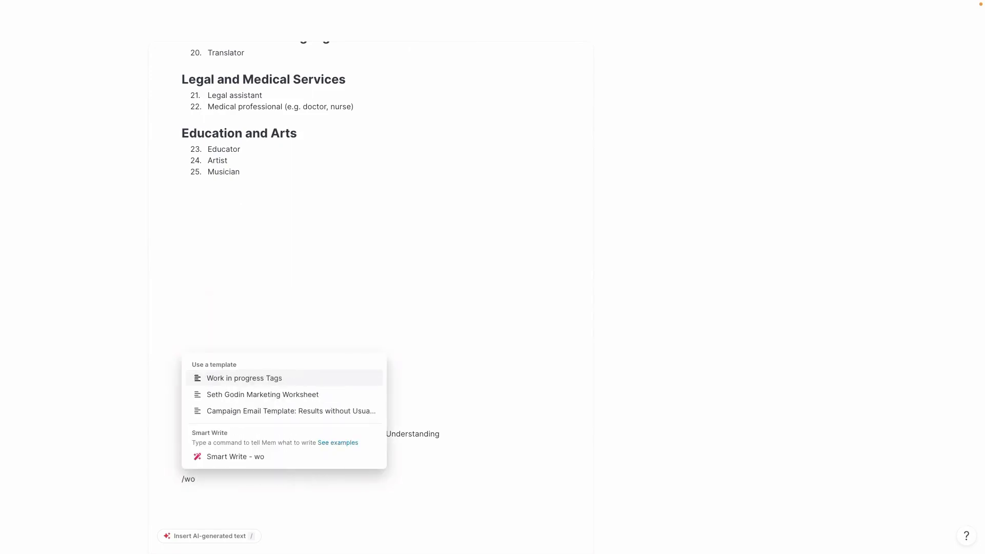
pyautogui.write('k')
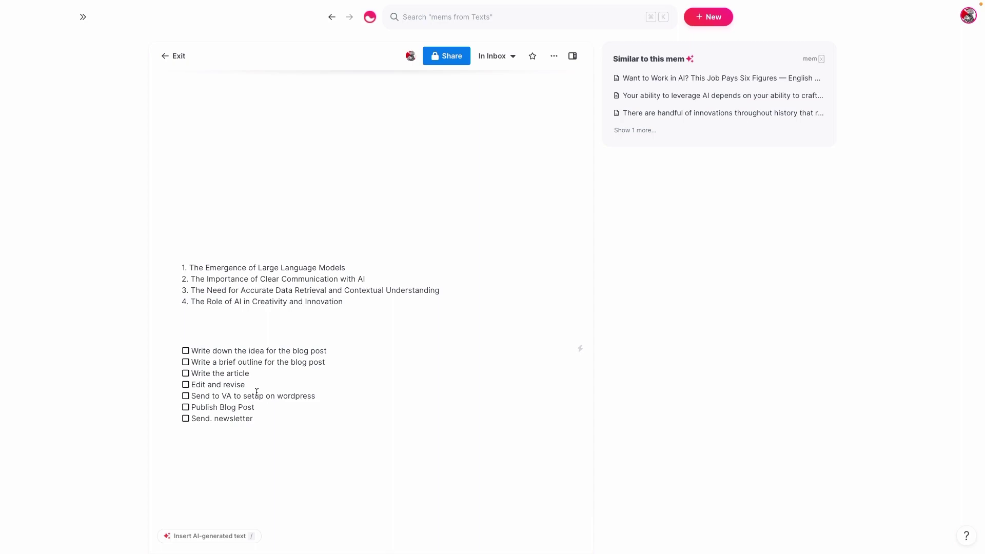
pyautogui.scroll(-10, 274, 261)
pyautogui.scroll(4, 293, 246)
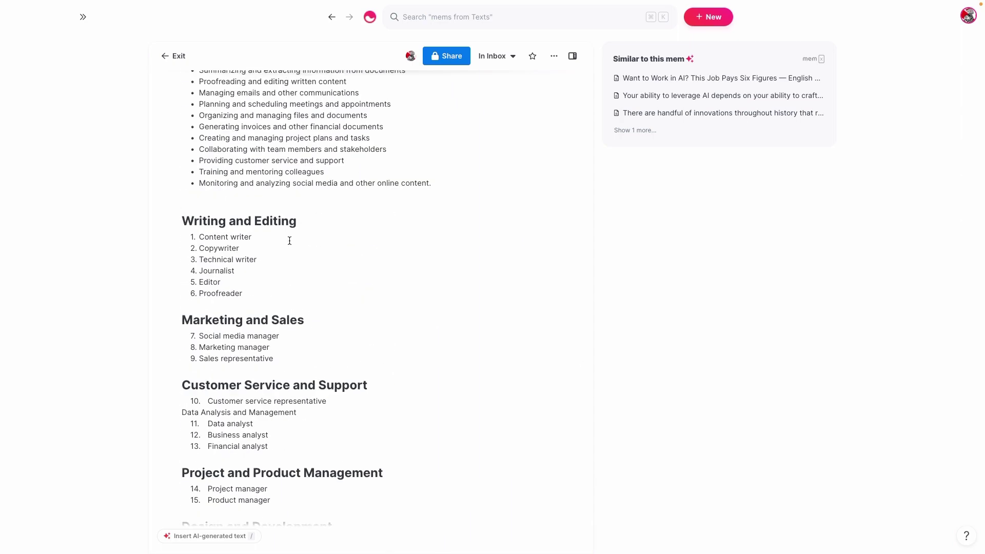
pyautogui.scroll(-5, 290, 241)
pyautogui.scroll(-5, 339, 315)
pyautogui.scroll(-3, 324, 385)
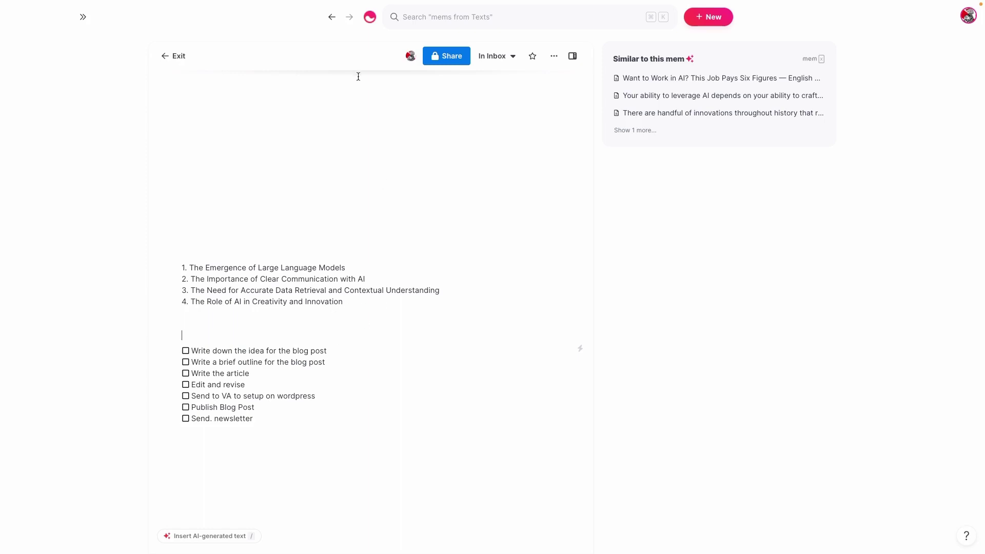
# - Find the workflow optimization video mem through search and open the Video Example 2 podcast mem beside it
pyautogui.click(401, 16)
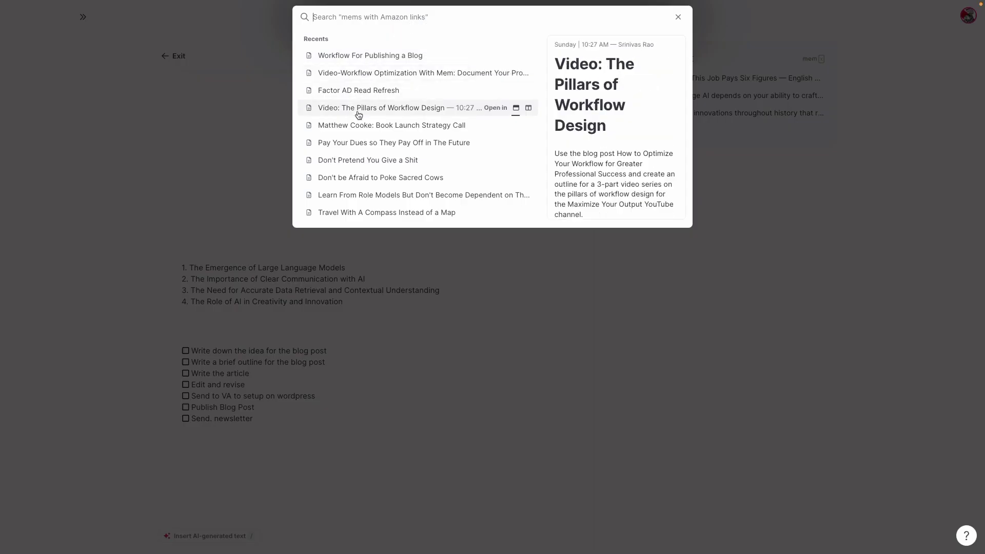
pyautogui.click(369, 89)
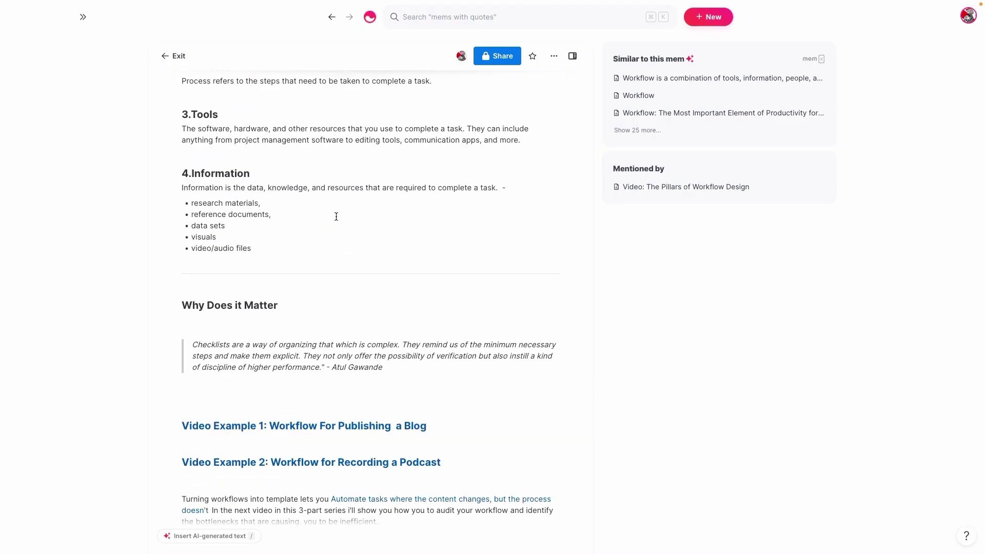
pyautogui.scroll(-5, 310, 233)
pyautogui.click(355, 374)
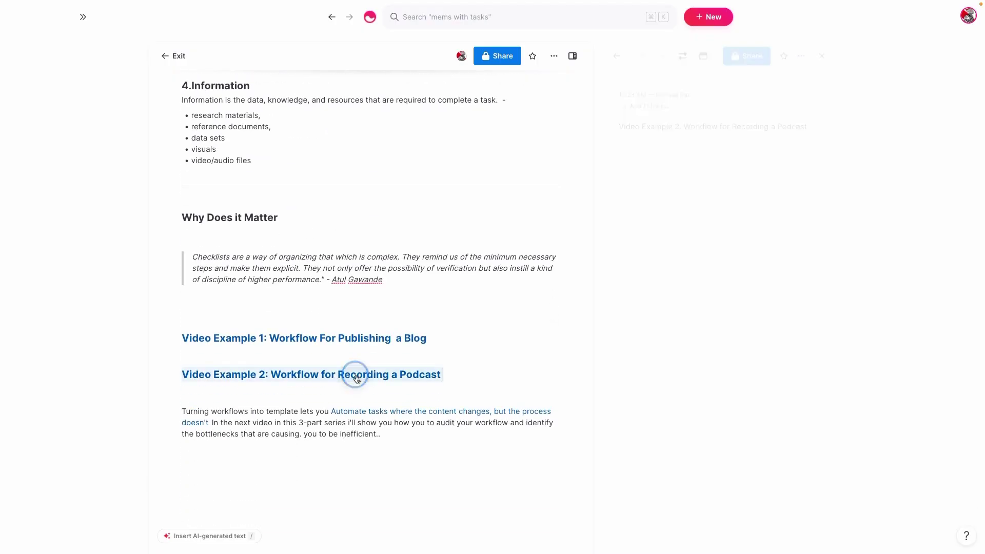
# - Format the podcast mem title as H1, swap the panels, and close the other mem
pyautogui.moveTo(727, 127); pyautogui.dragTo(533, 127)
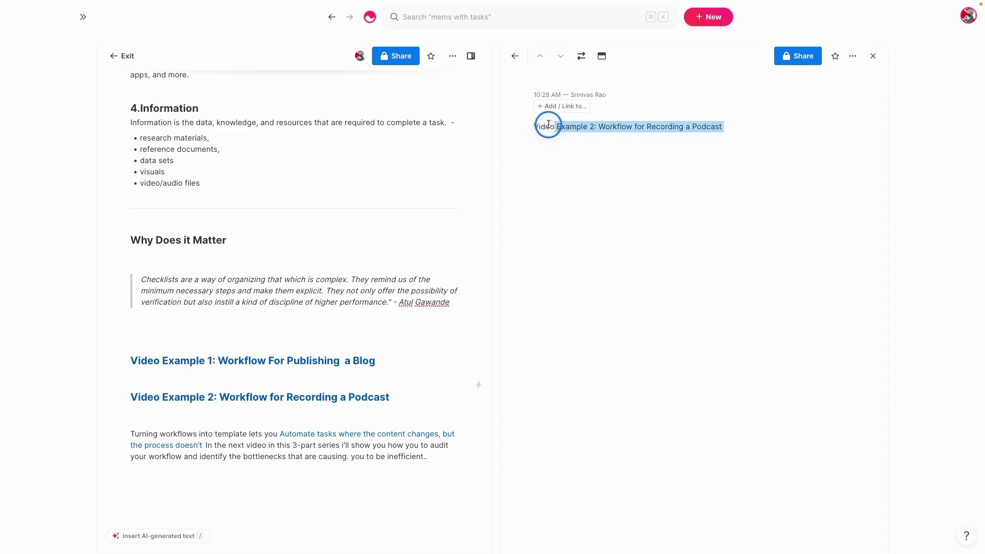
pyautogui.click(565, 126)
pyautogui.tripleClick(566, 126)
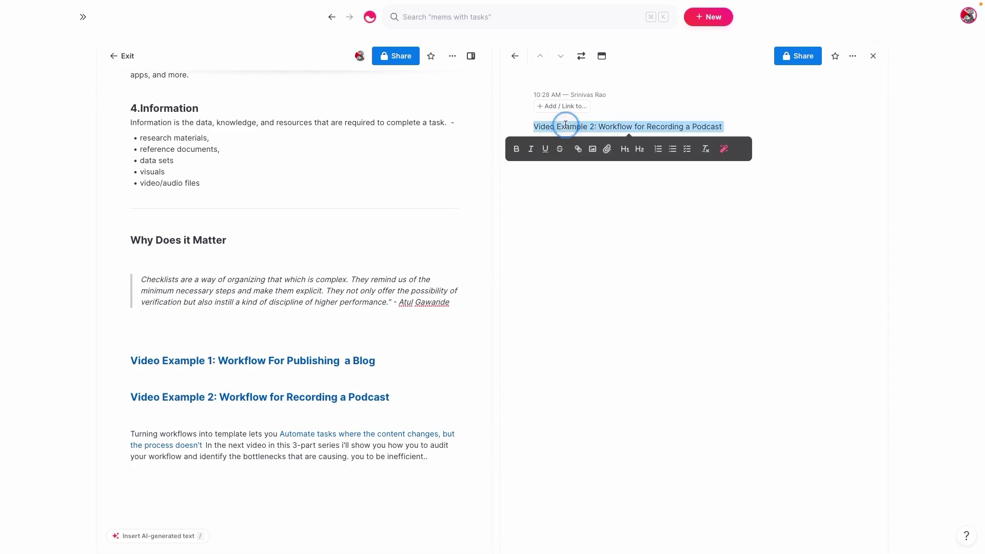
pyautogui.click(618, 148)
pyautogui.click(581, 55)
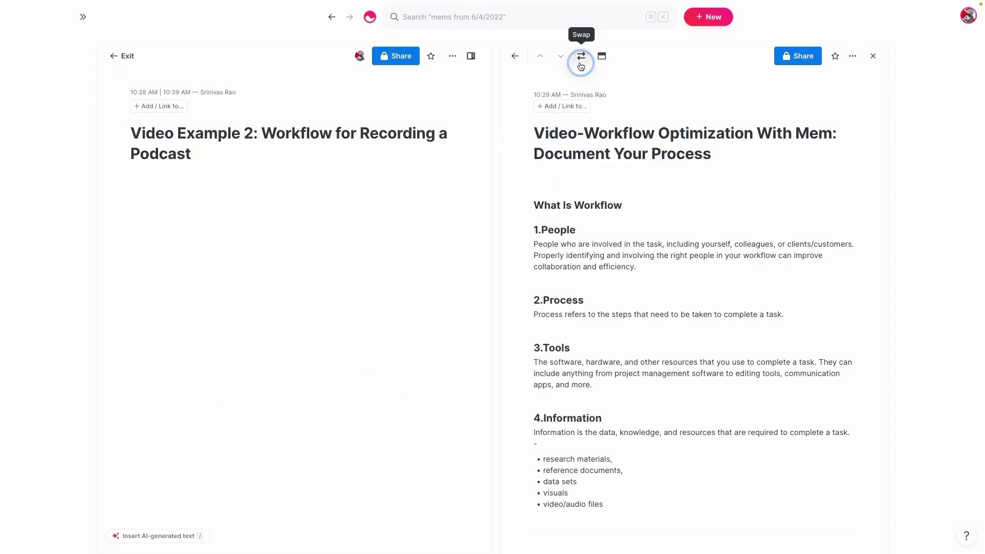
pyautogui.click(875, 57)
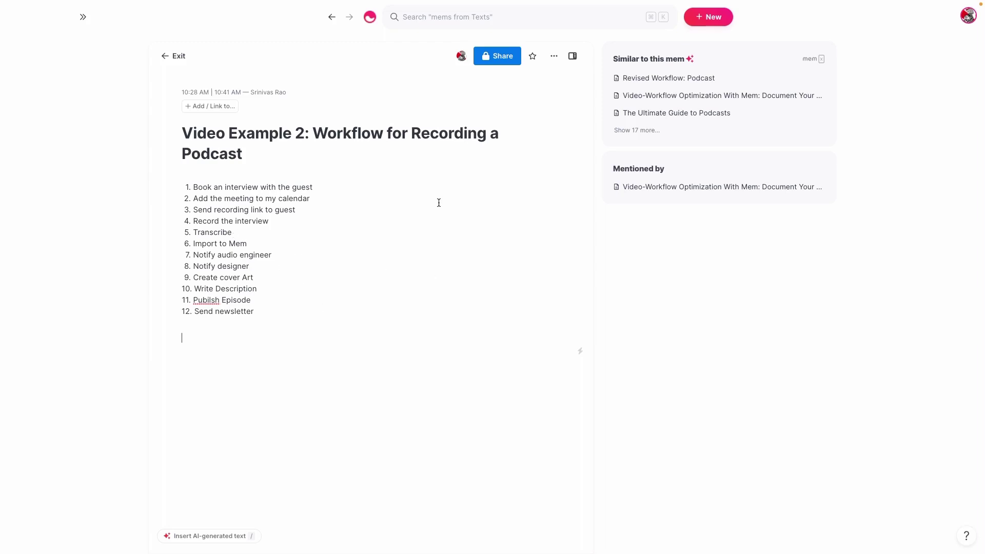
# - Drop the 'Video Example 2:' prefix, save a heading-free podcast template, and trash the original mem
pyautogui.moveTo(310, 133); pyautogui.dragTo(155, 127)
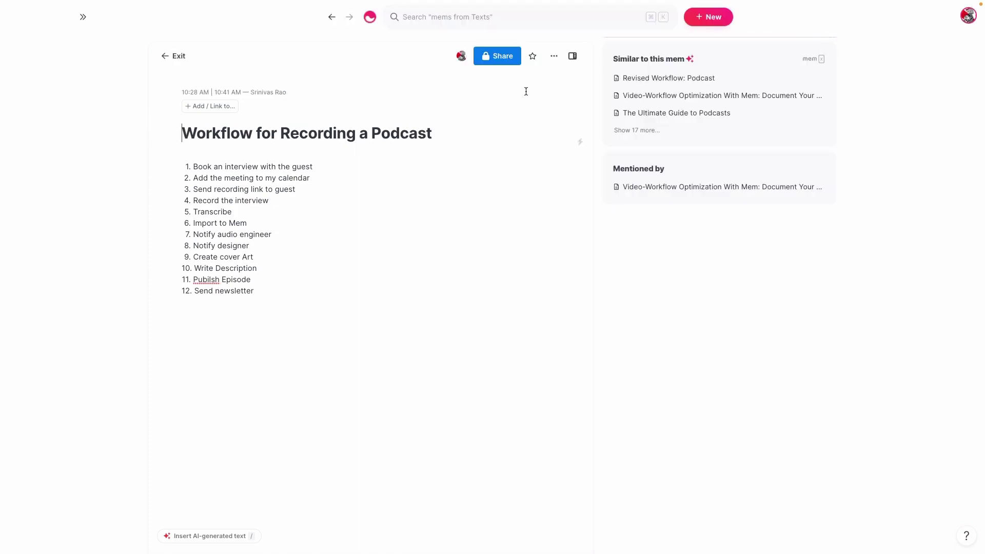
pyautogui.click(555, 56)
pyautogui.click(492, 161)
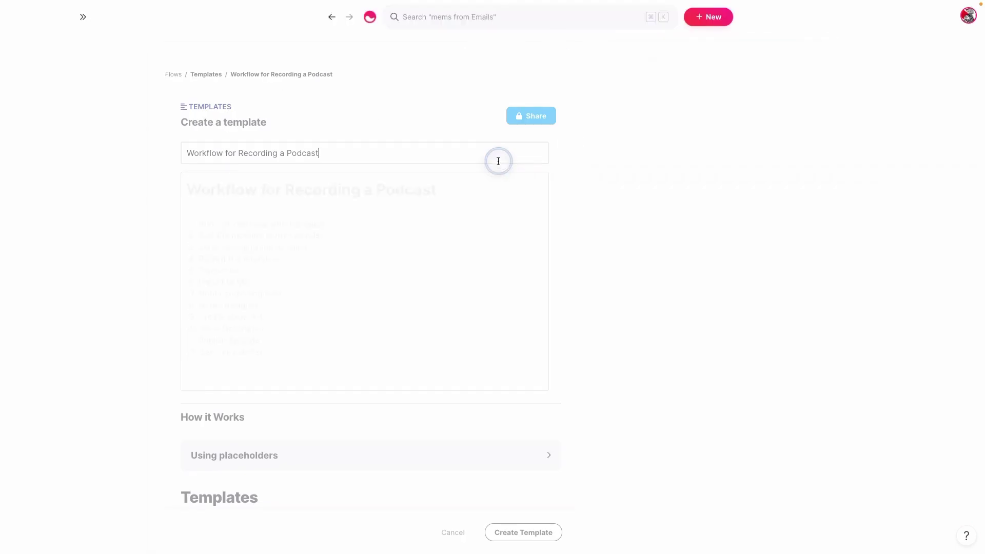
pyautogui.moveTo(464, 192); pyautogui.dragTo(193, 177)
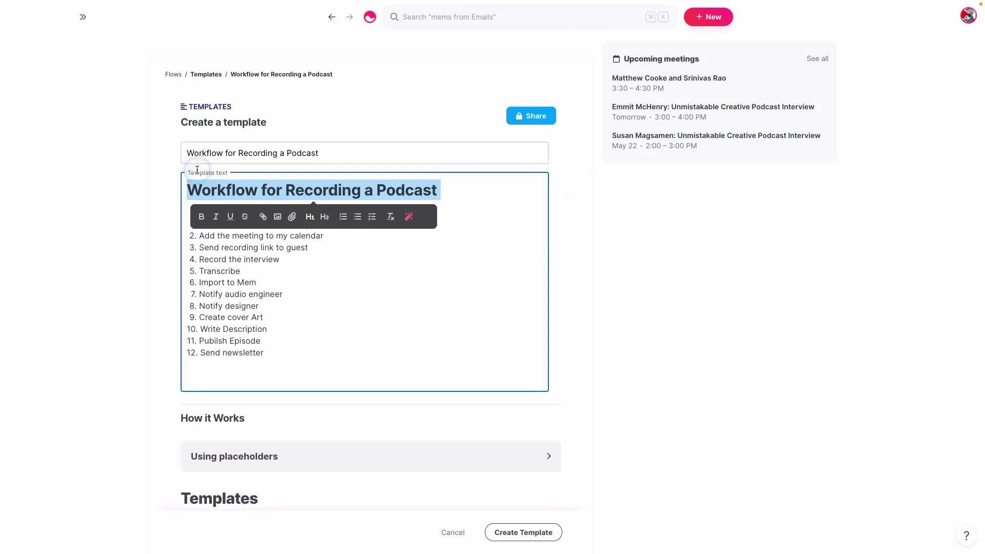
pyautogui.press('BackSpace')
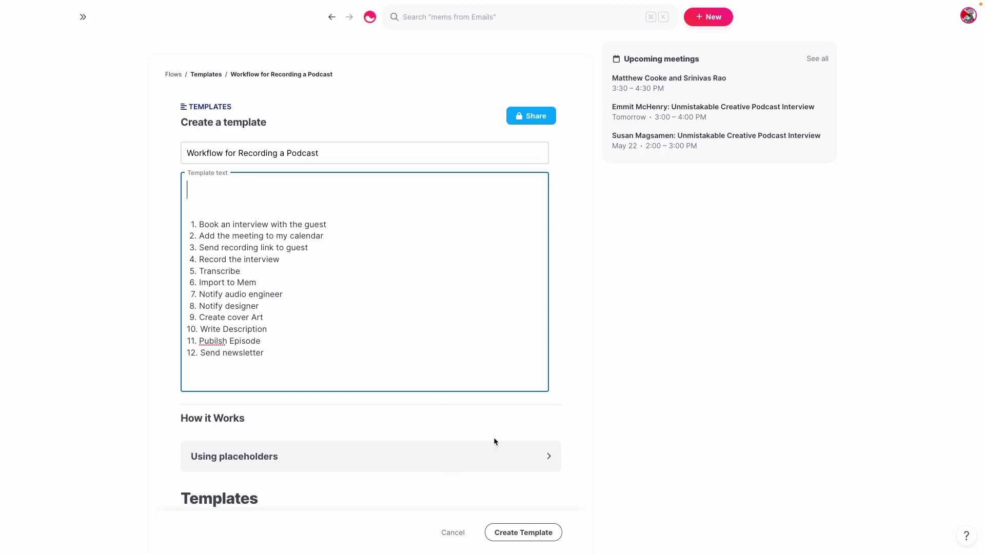
pyautogui.click(537, 533)
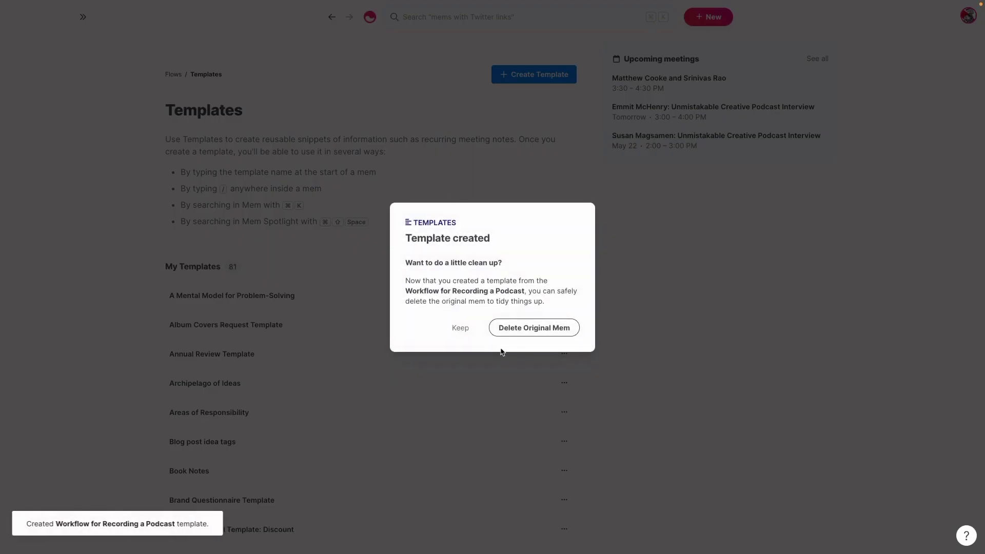
pyautogui.click(532, 329)
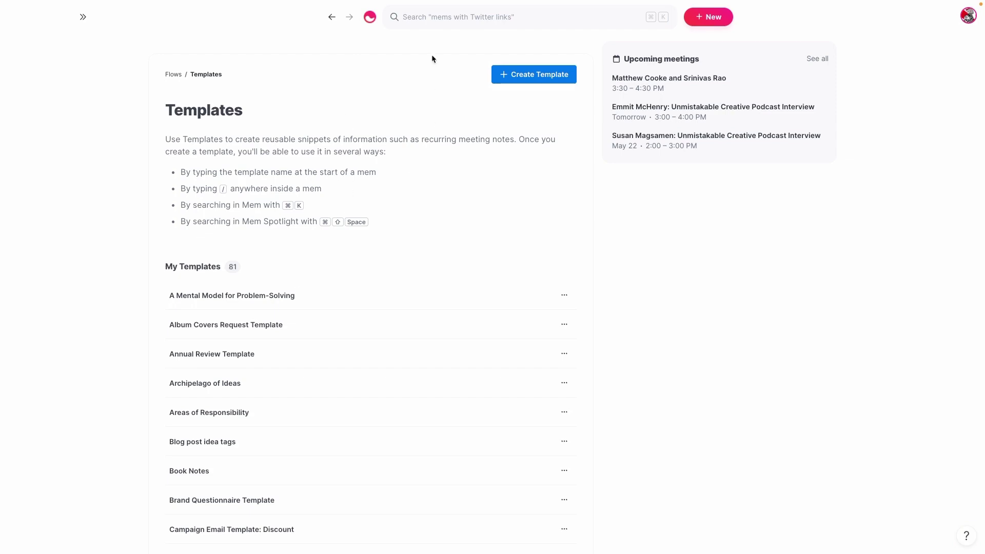
# - Reopen Video-Workflow Optimization With Mem from search Recents, with the cursor after its closing paragraph
pyautogui.click(440, 17)
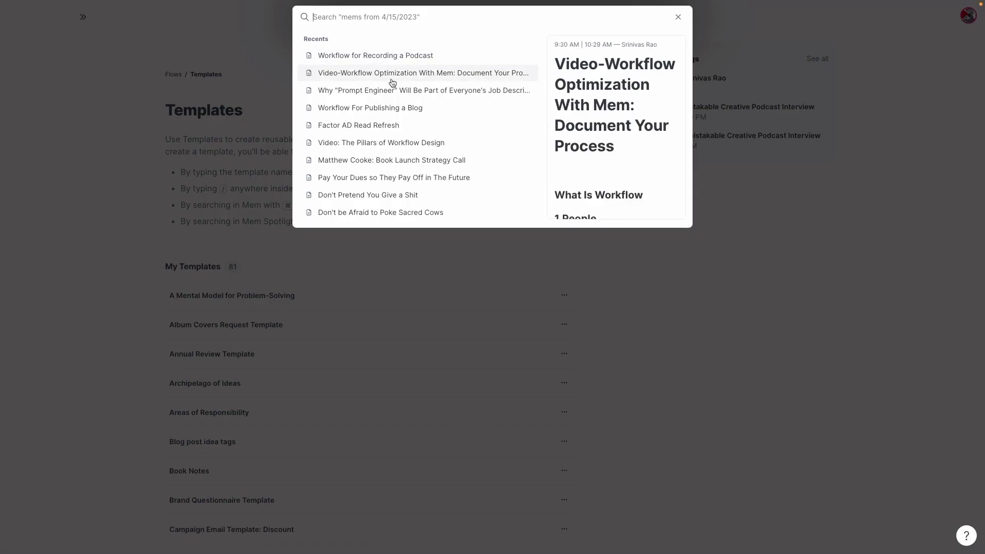
pyautogui.click(396, 73)
pyautogui.scroll(-5, 360, 257)
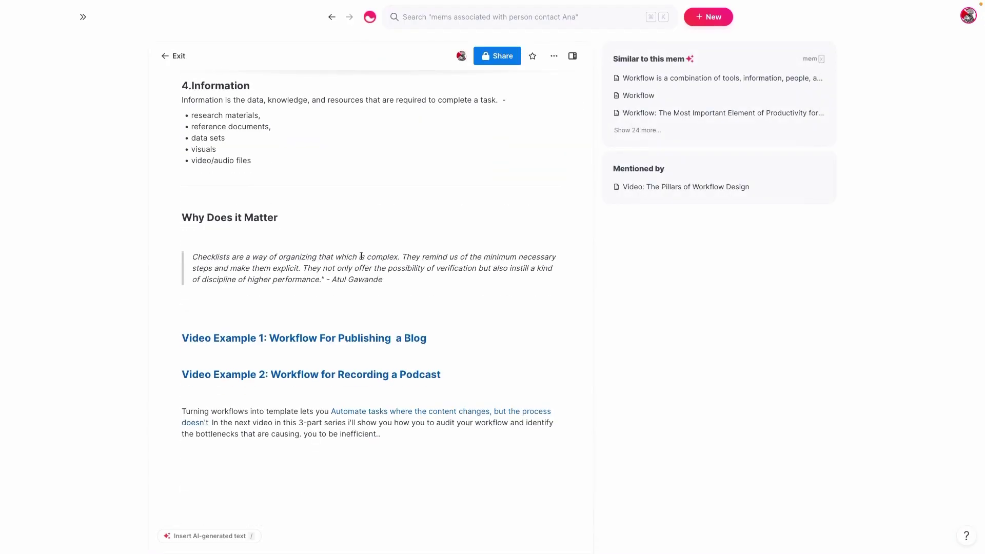
pyautogui.click(273, 476)
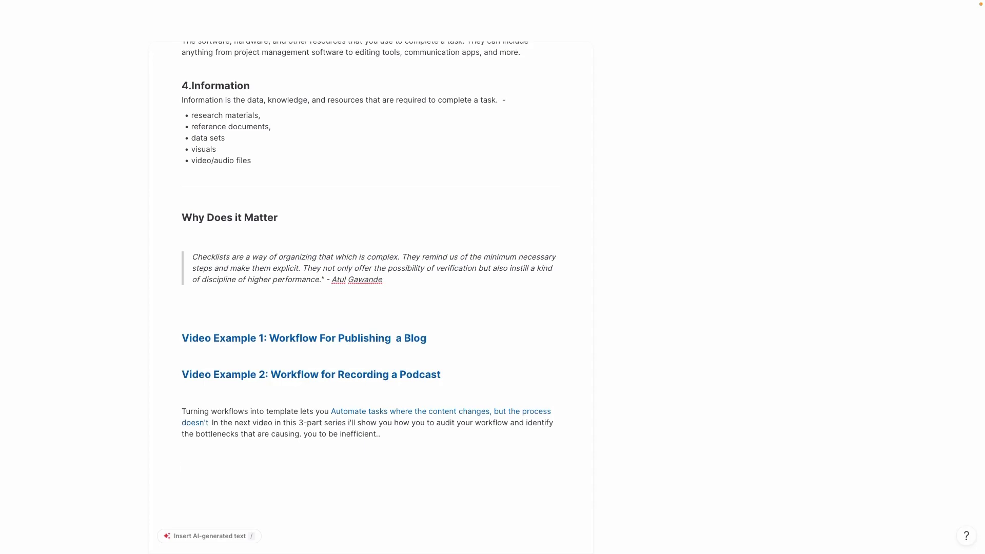
pyautogui.scroll(5, 378, 303)
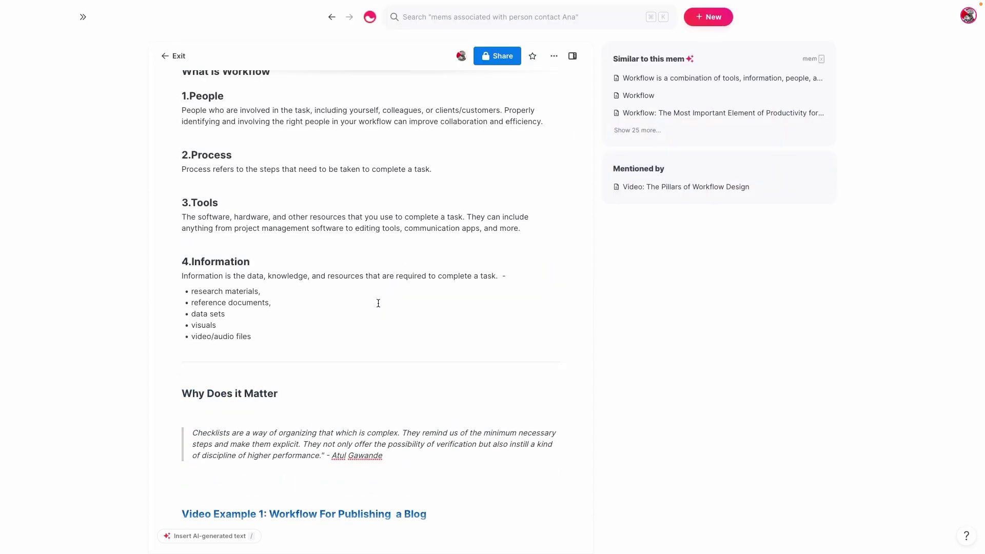